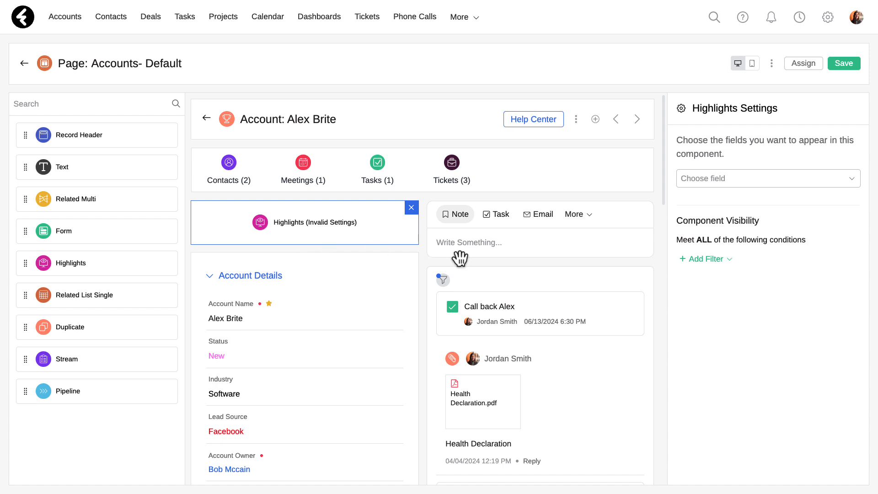
- Add the Status field and the Account Owner's Business Unit field to the Highlights component
click(706, 183)
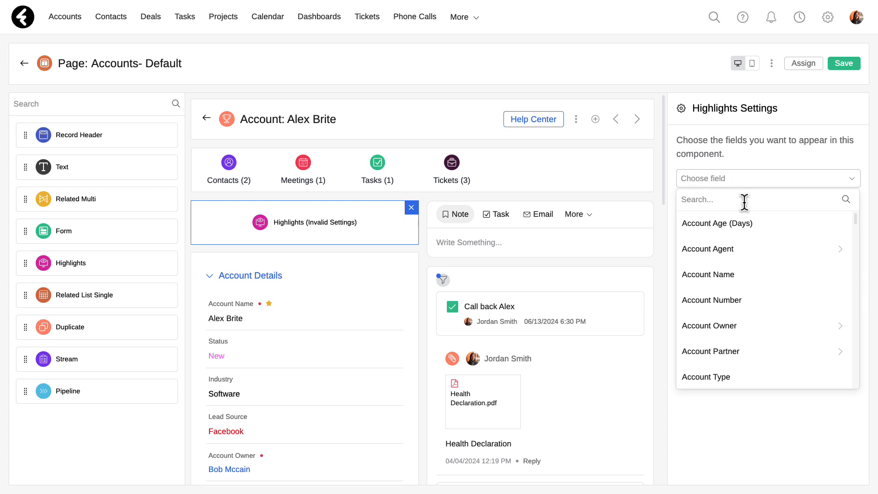
text(stat)
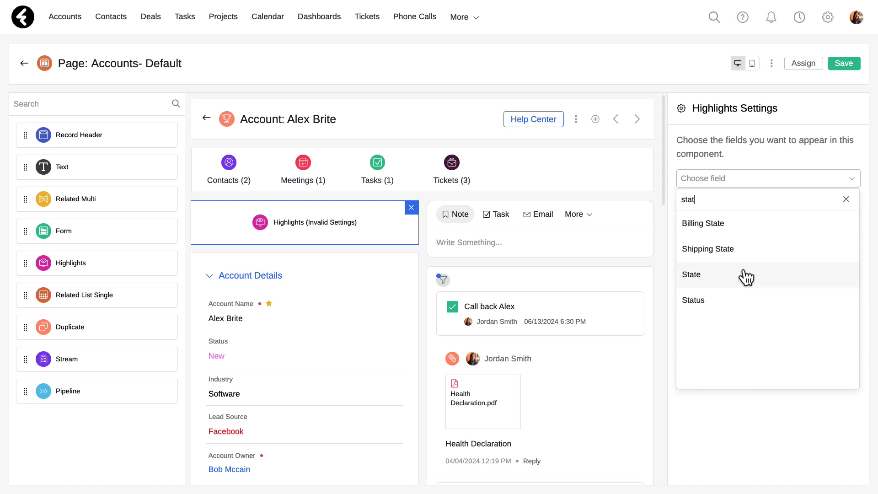
click(741, 300)
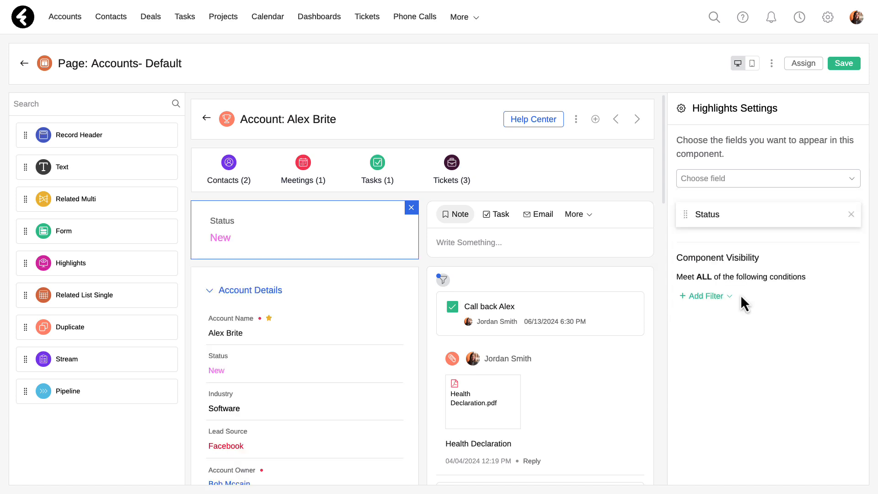
click(739, 182)
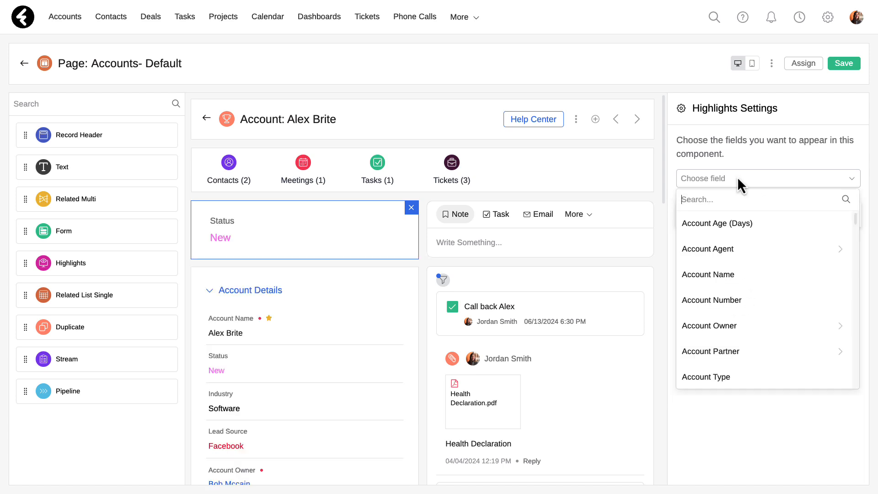
click(840, 326)
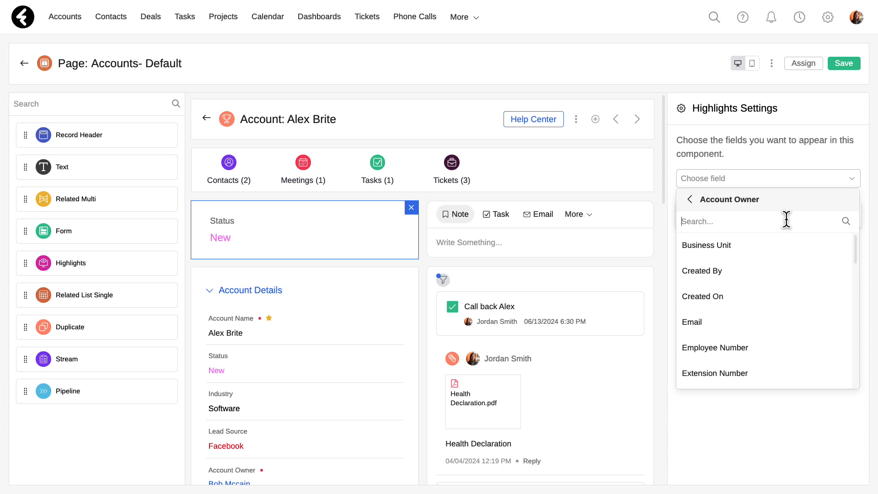
click(778, 246)
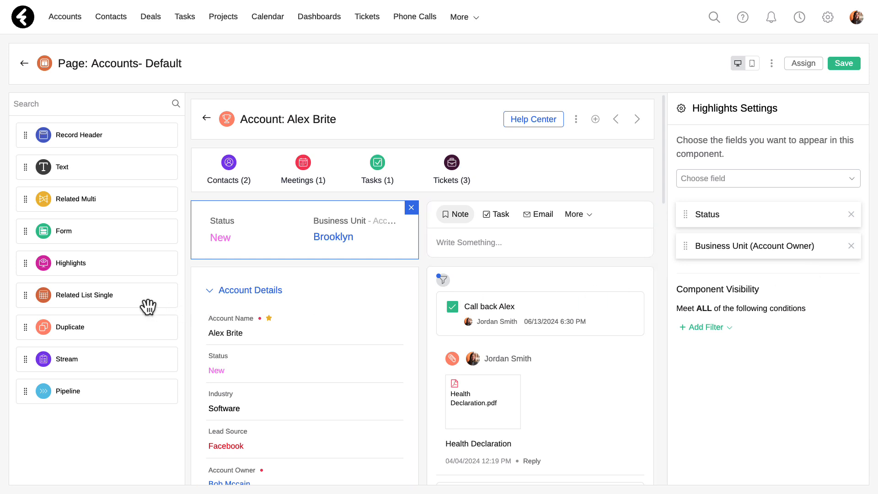
- Place a Related List Single component above the note composer and set its object to Ticket
drag(96, 300, 481, 248)
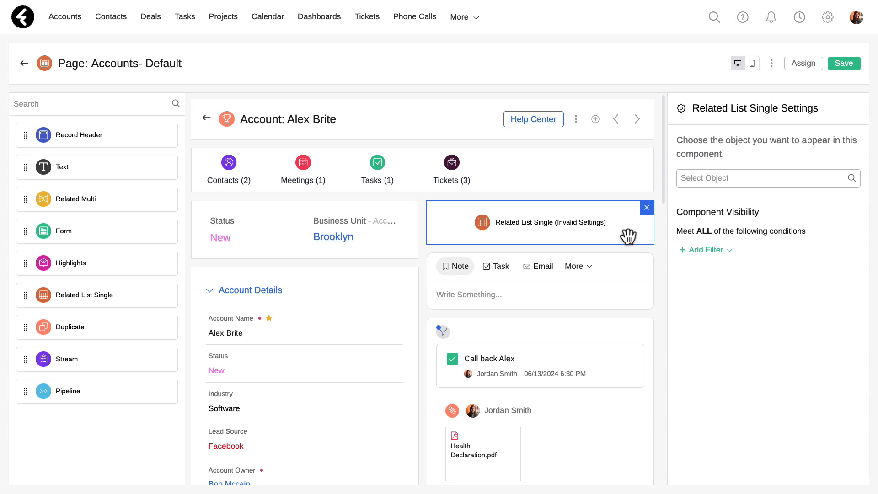
click(736, 177)
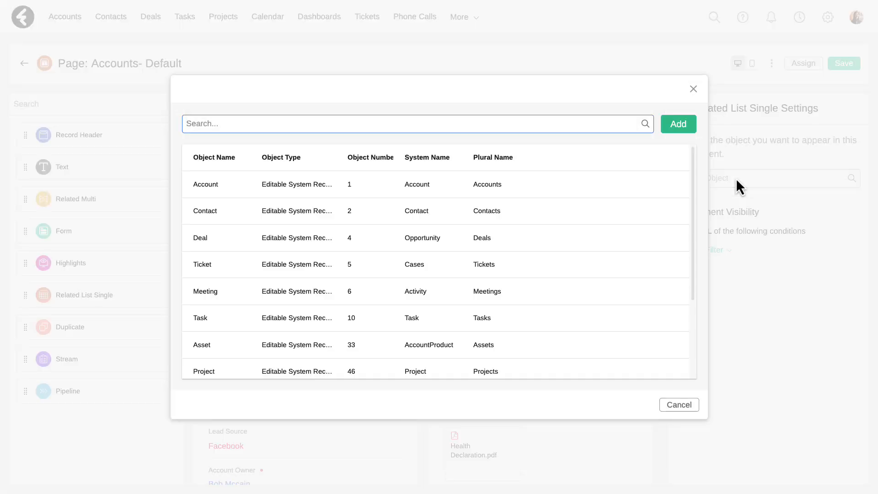
click(274, 264)
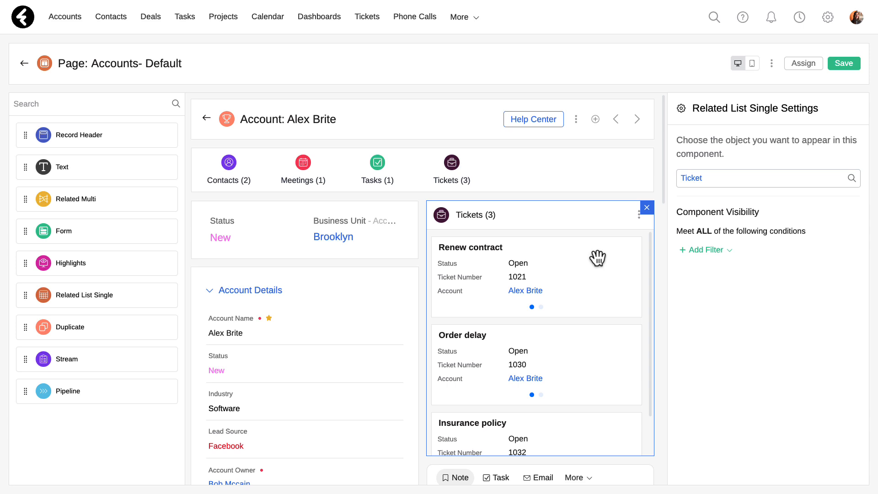
scroll(579, 300, down, 1)
scroll(578, 300, down, 2)
scroll(579, 301, up, 3)
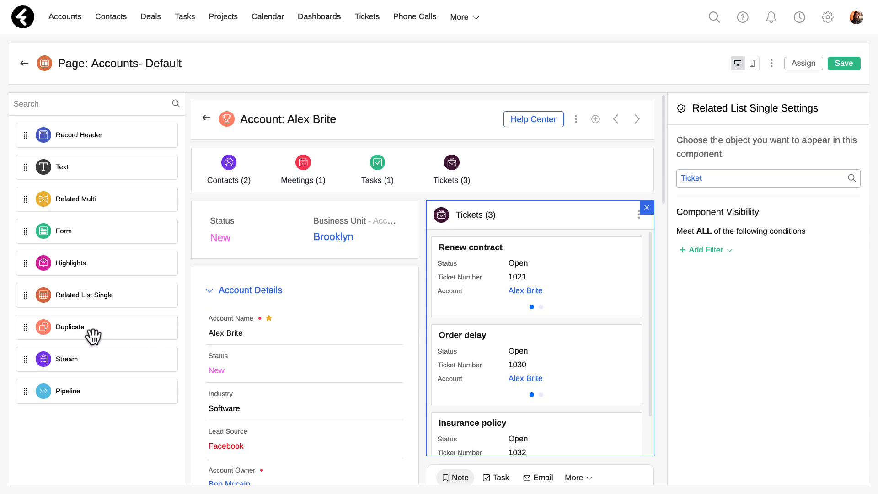
- Place a Duplicate component above Account Details and set it to check the Mobile and Phone fields
drag(92, 337, 265, 290)
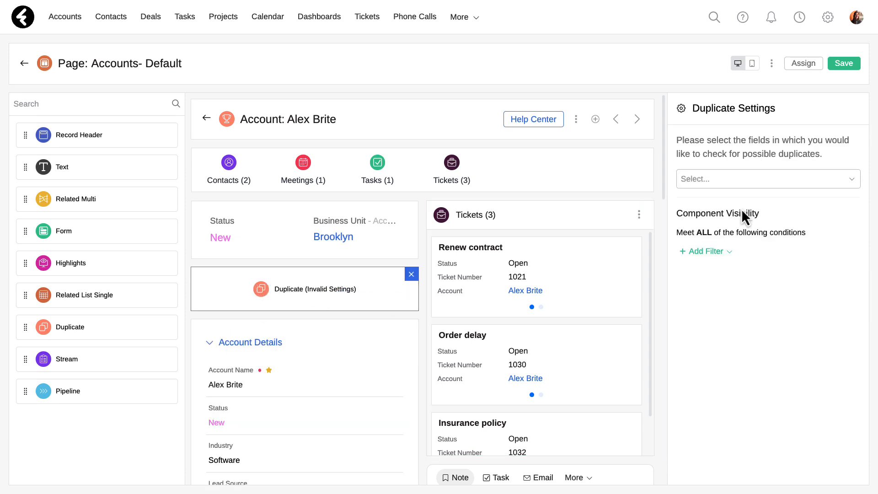
click(743, 185)
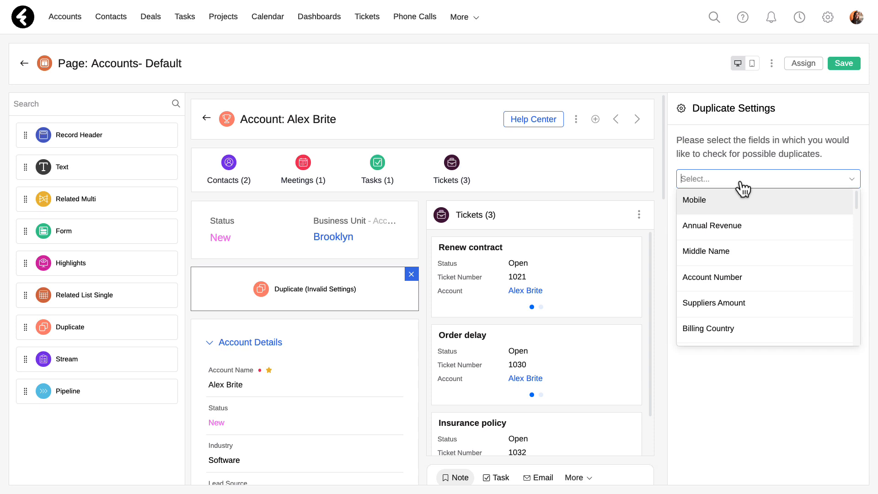
click(740, 201)
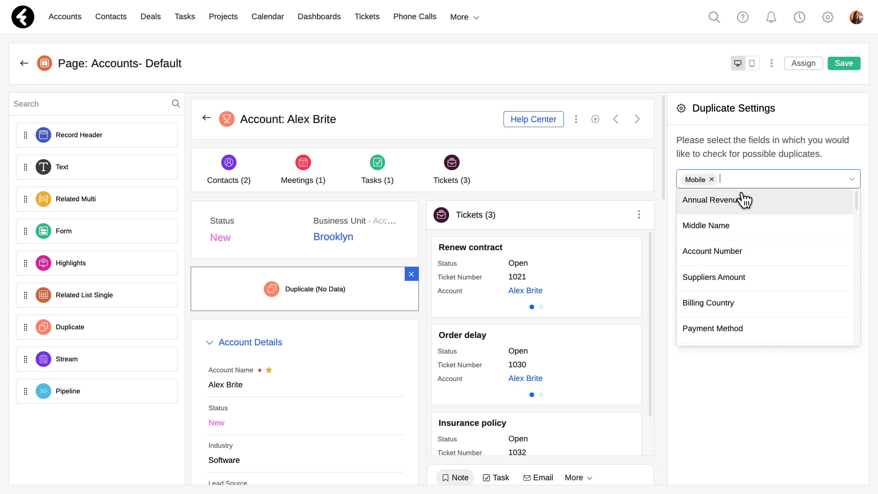
click(755, 163)
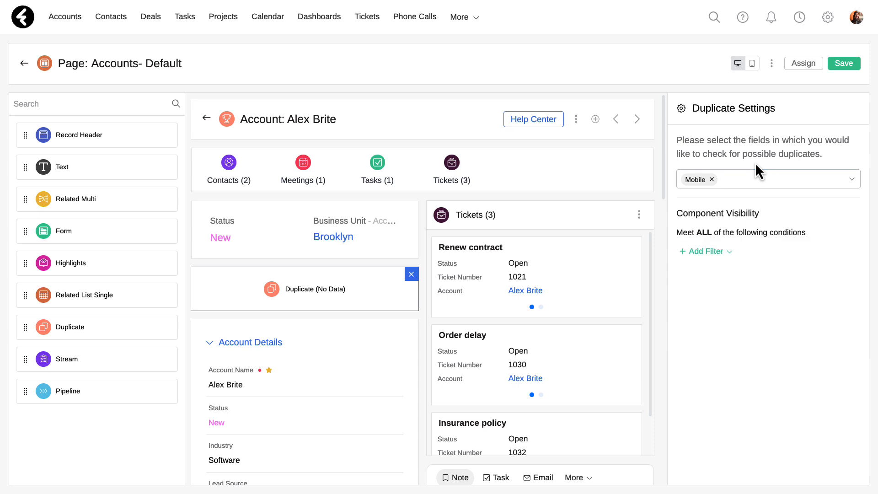
click(748, 186)
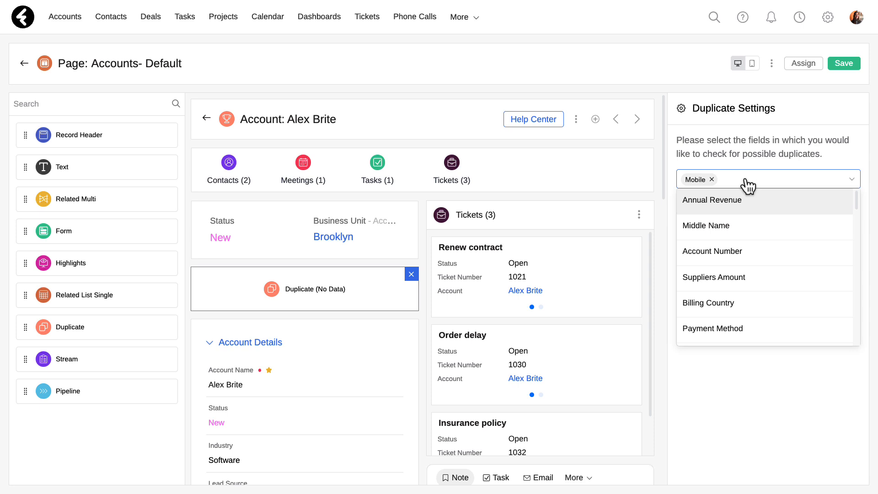
text(phon)
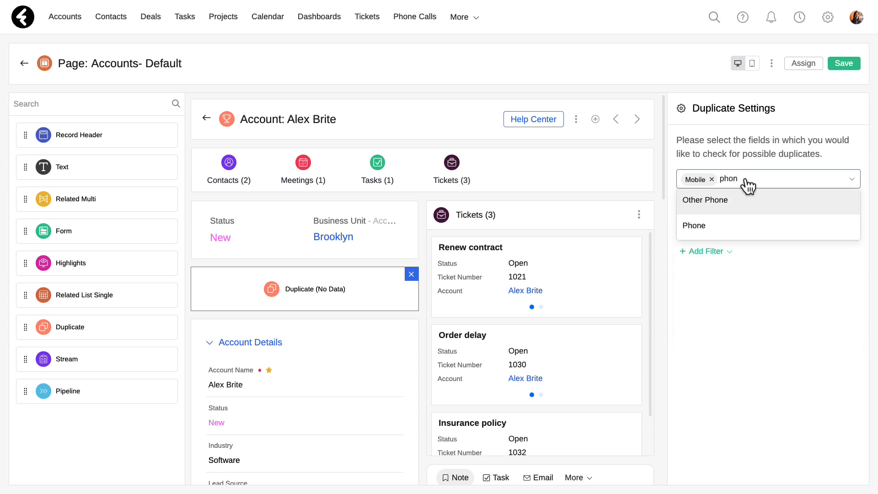
click(736, 227)
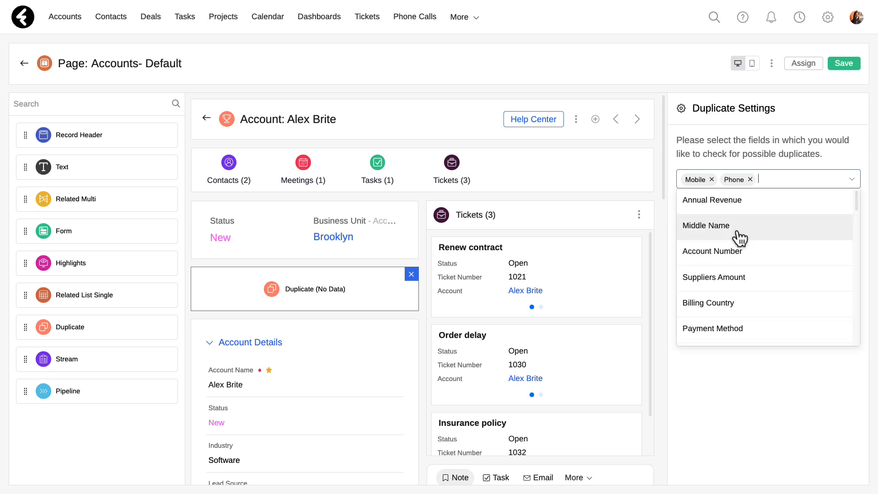
click(777, 162)
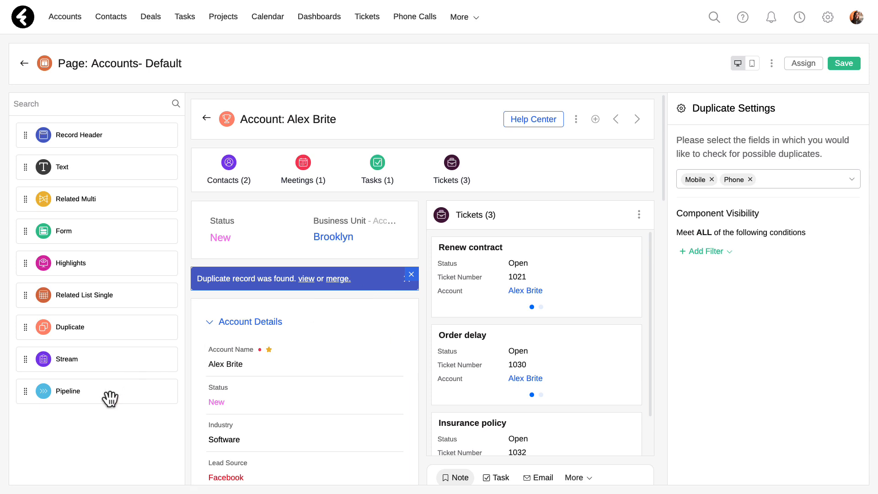
- Place a Pipeline component directly below the record header and base it on the Status field
drag(107, 399, 440, 172)
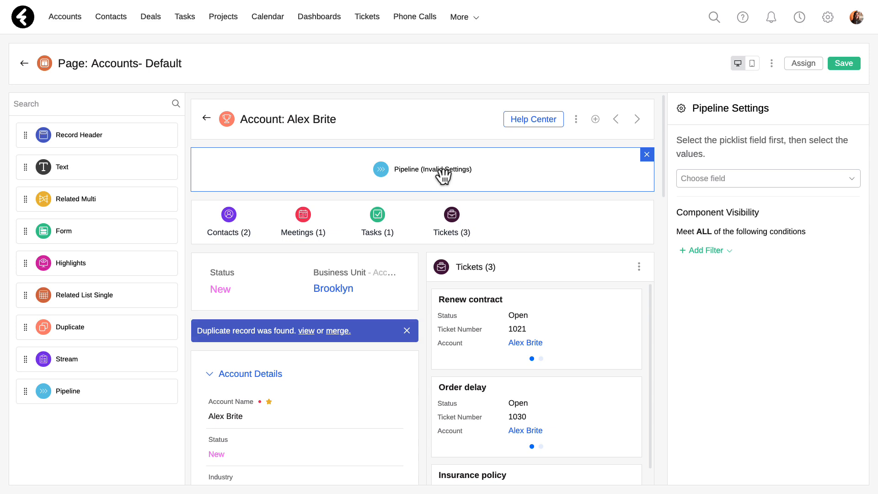
click(703, 181)
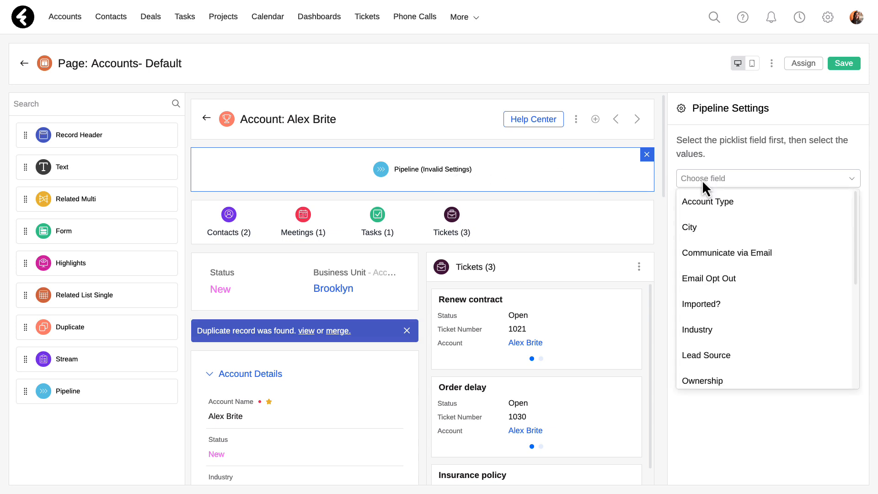
click(702, 180)
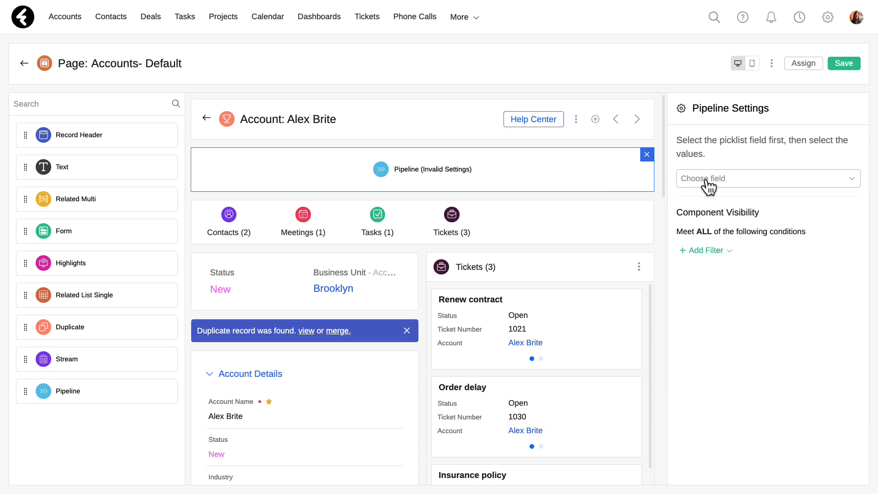
click(714, 179)
scroll(772, 262, down, 5)
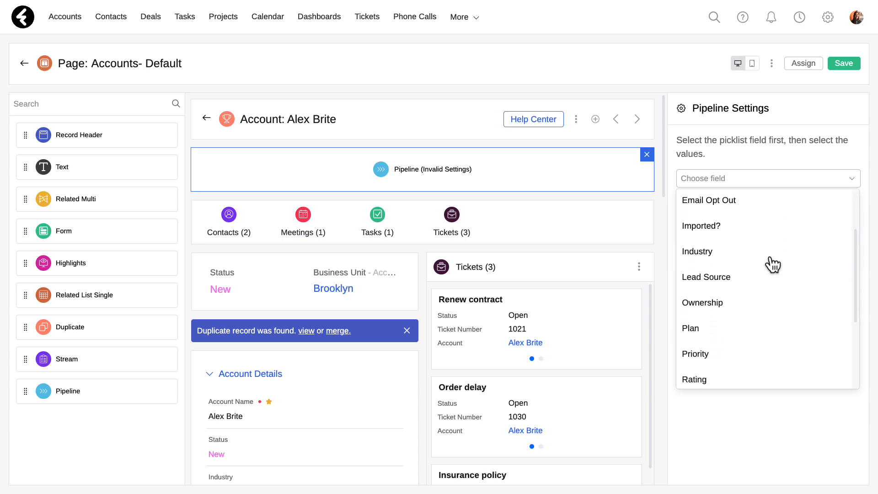
click(734, 348)
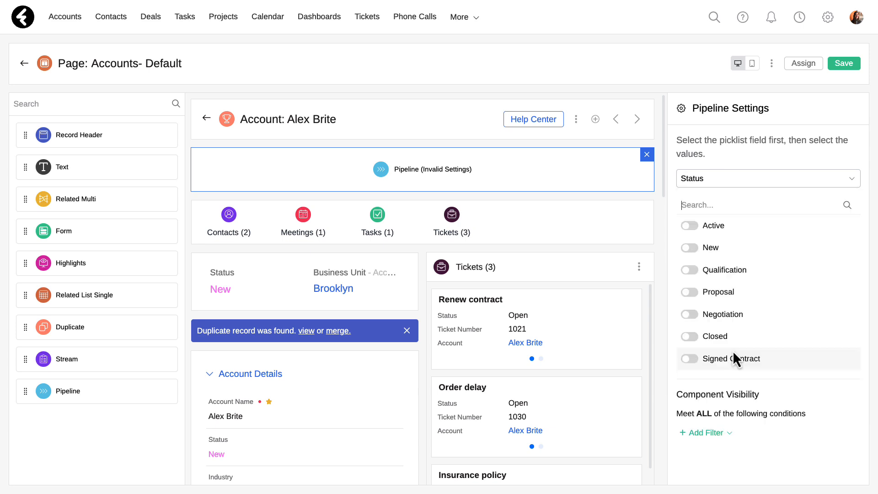
- Enable the pipeline values New, Qualification, Proposal, Negotiation and Active in that order, and save the page
click(690, 248)
click(689, 270)
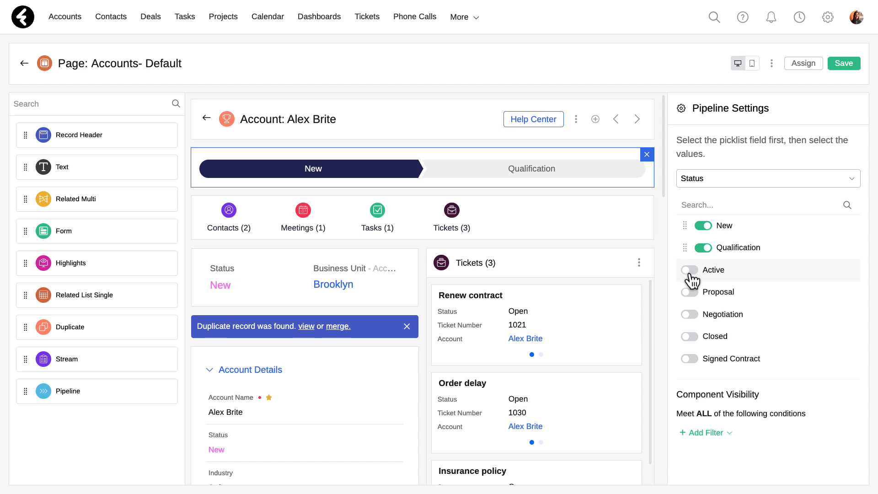
click(689, 292)
click(690, 314)
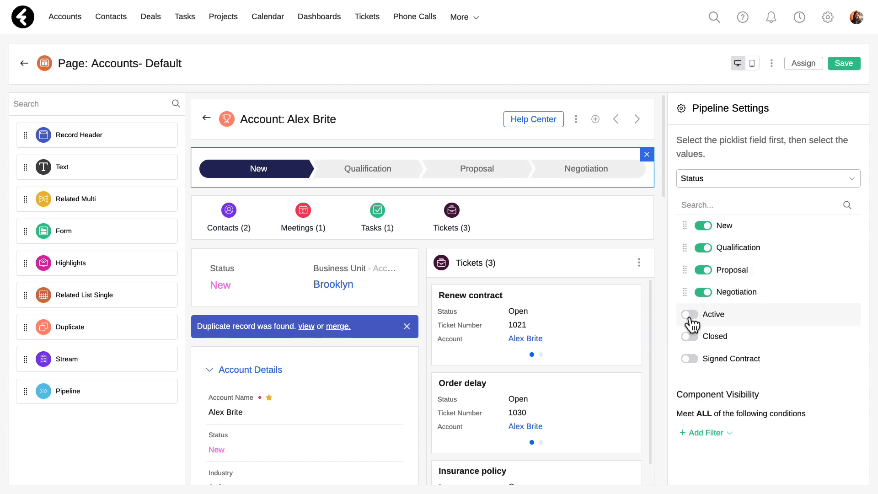
click(690, 316)
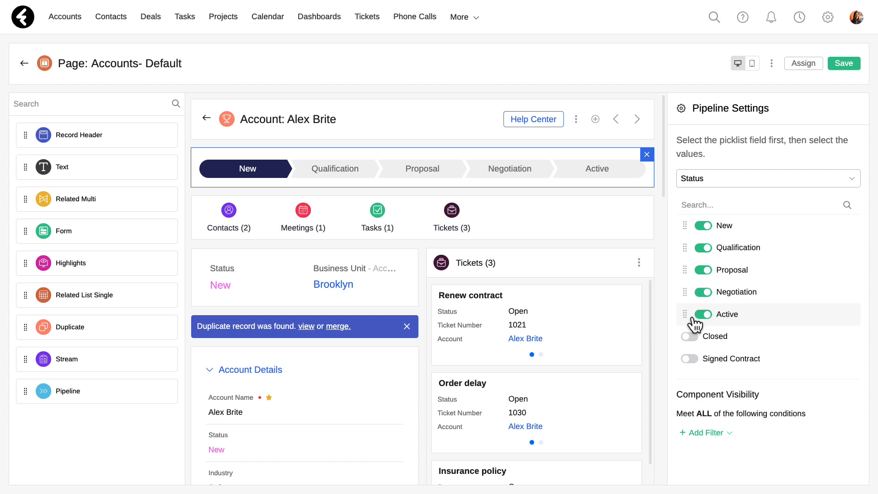
mouse_move(693, 319)
mouse_down()
mouse_move(689, 271)
mouse_move(687, 315)
mouse_up()
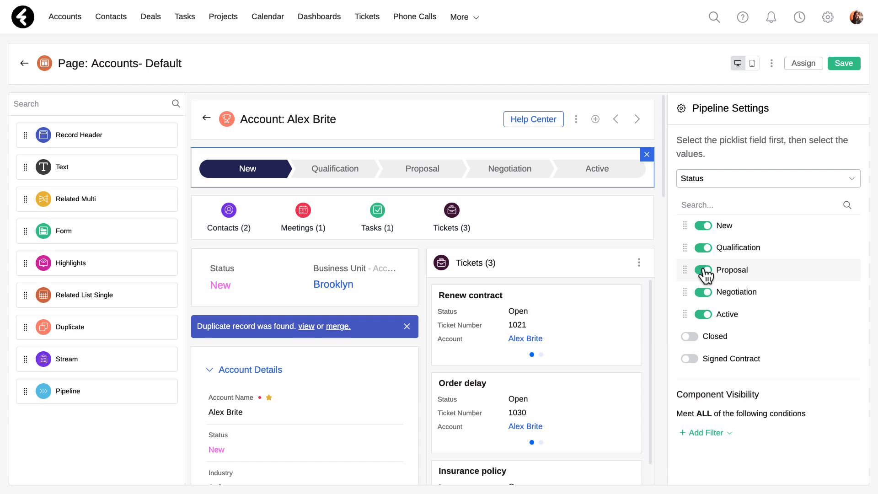
drag(706, 275, 687, 276)
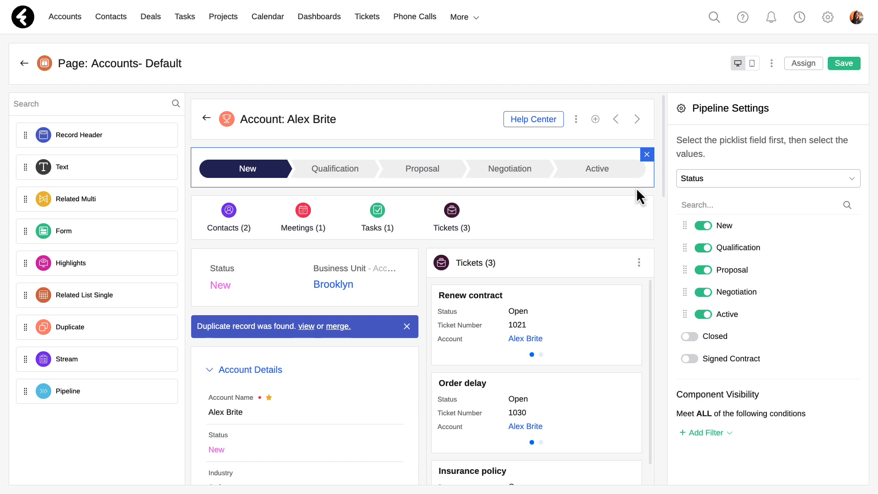
click(838, 64)
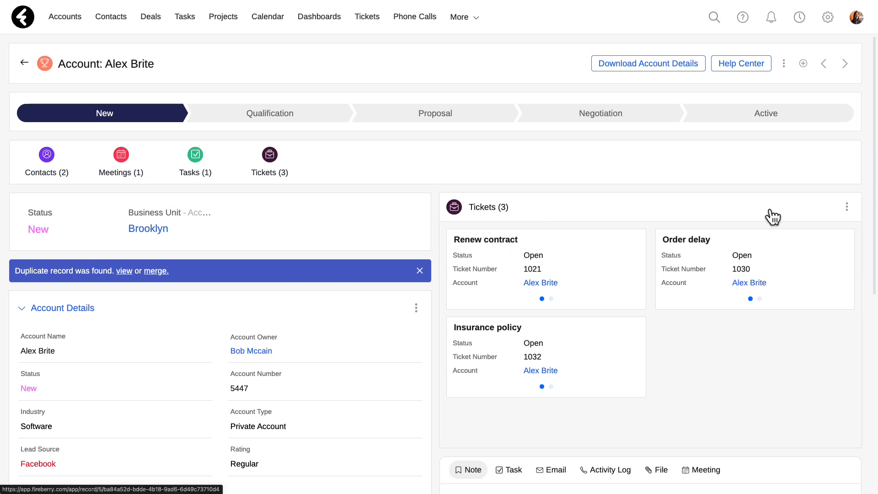
- Check the Tickets list's options on the account record, view the Renew contract ticket and return to the account
click(847, 207)
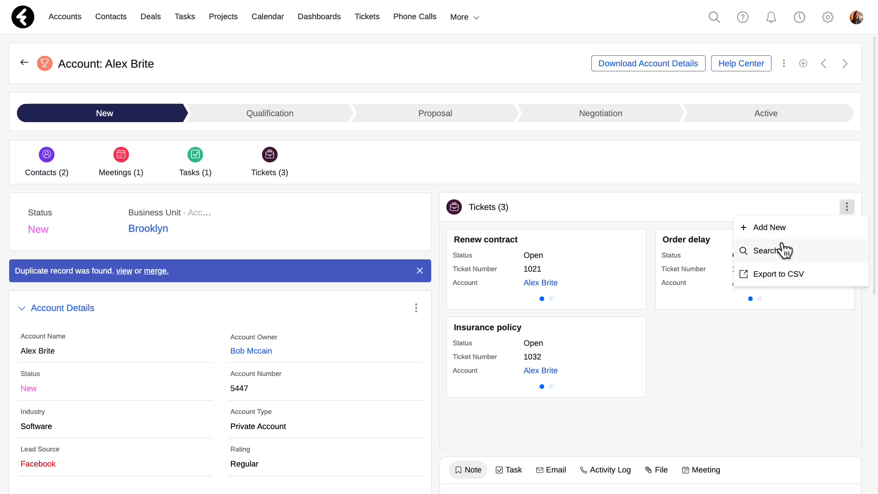
click(743, 213)
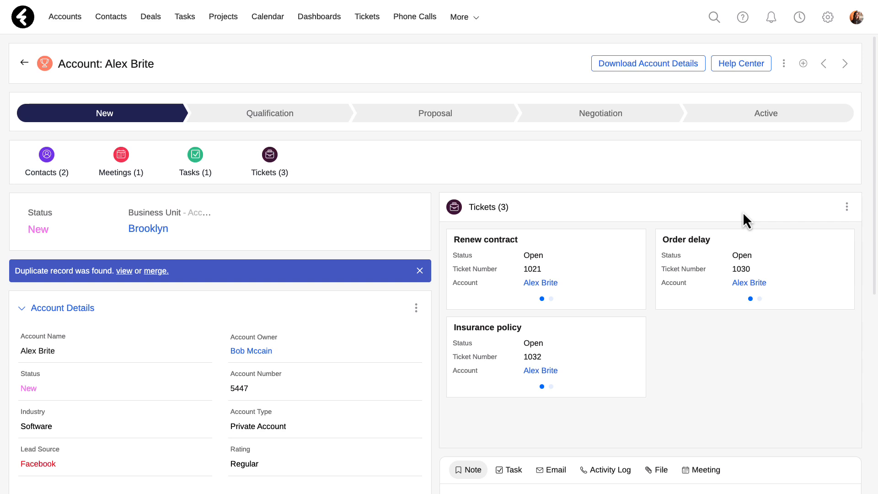
click(617, 257)
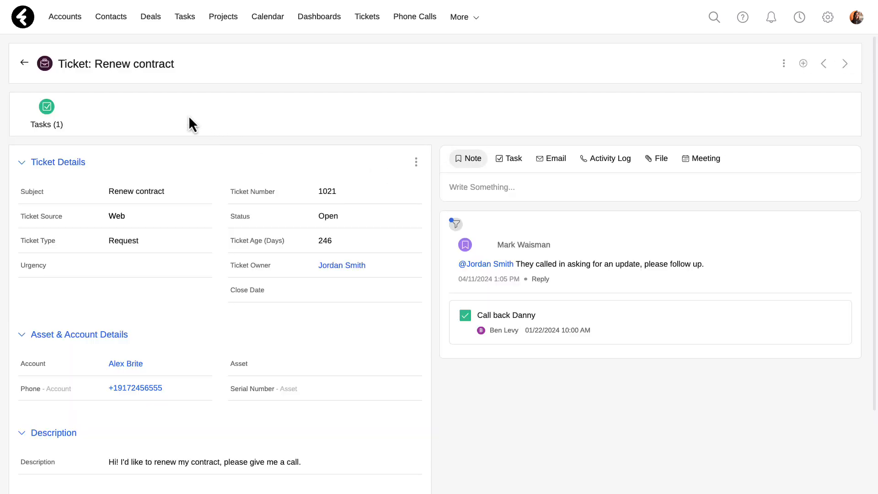
click(25, 64)
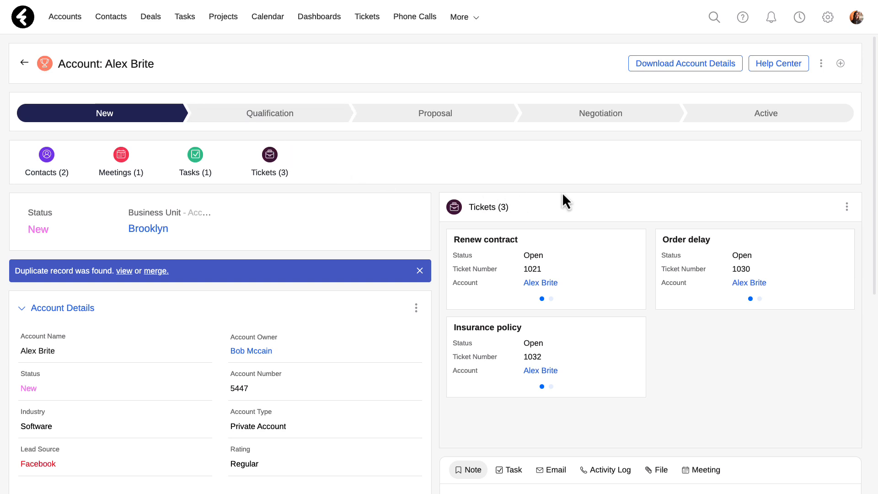
- View the duplicate record found for the account and inspect the merge options without merging
click(124, 272)
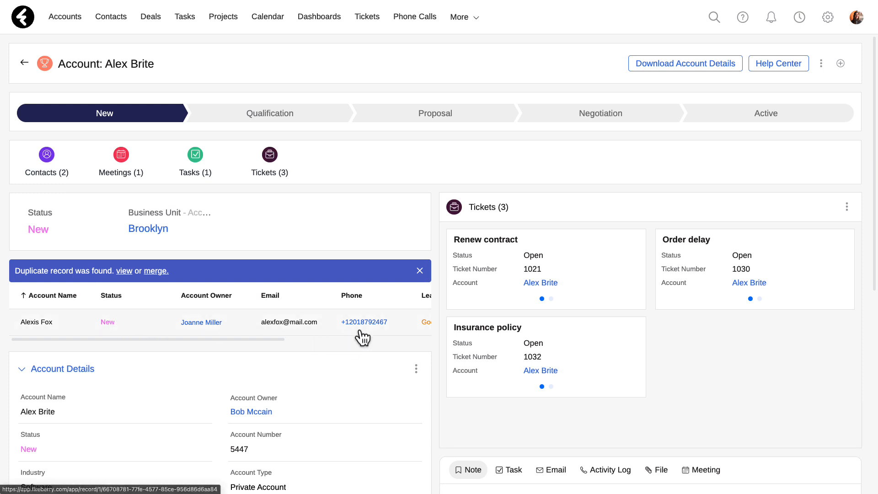
click(156, 271)
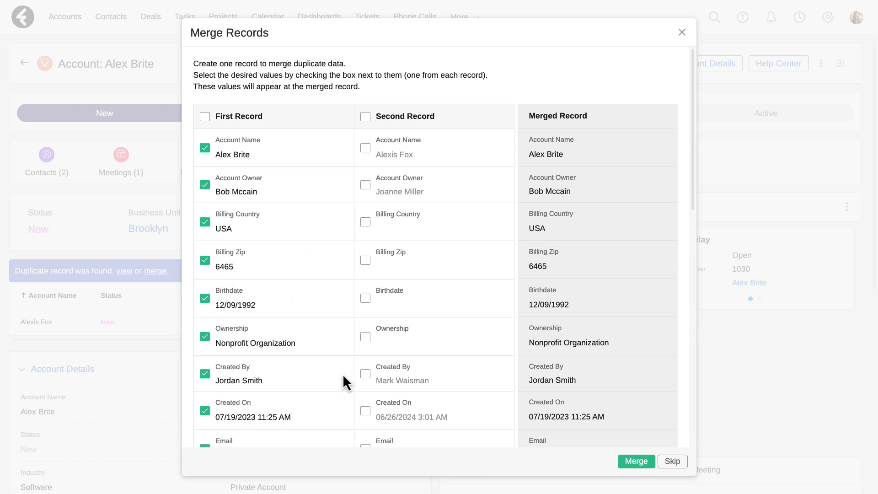
click(682, 32)
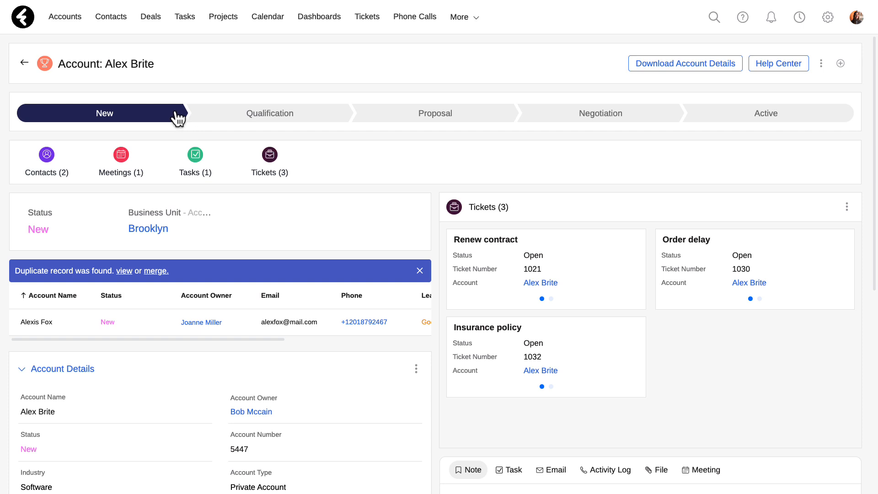
- Move the account through the Qualification and Proposal pipeline stages and return it to New
click(254, 118)
click(392, 118)
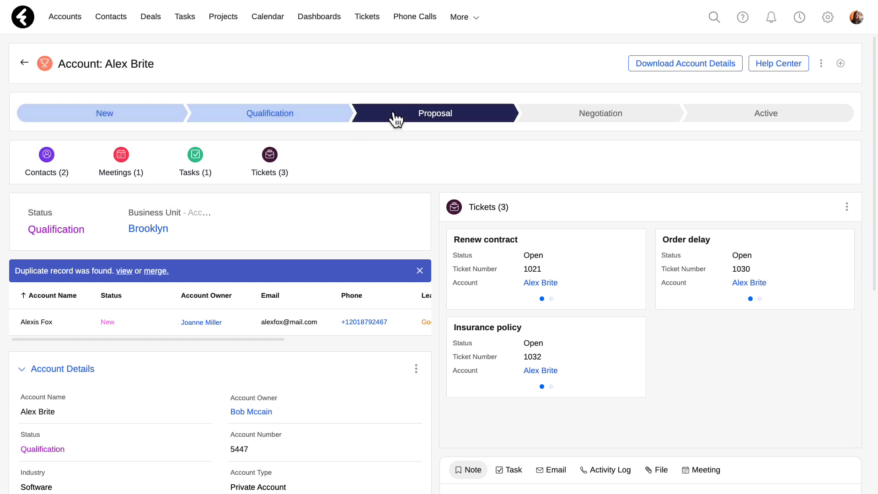
click(151, 118)
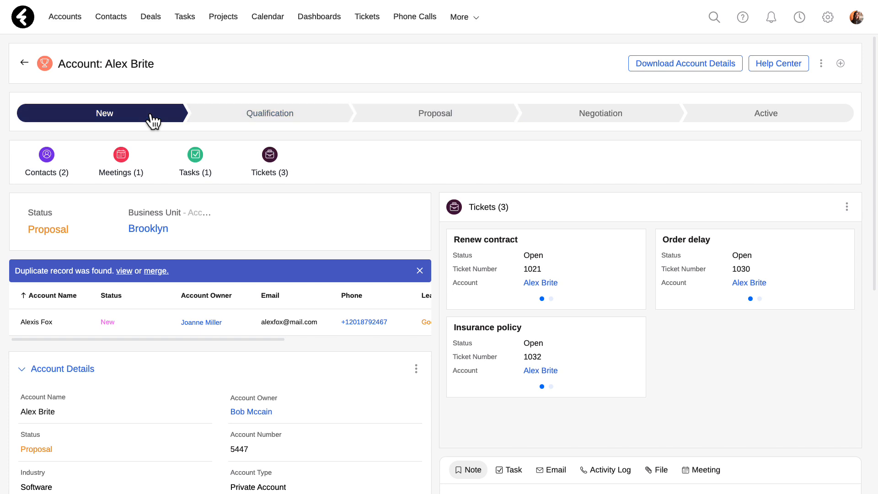